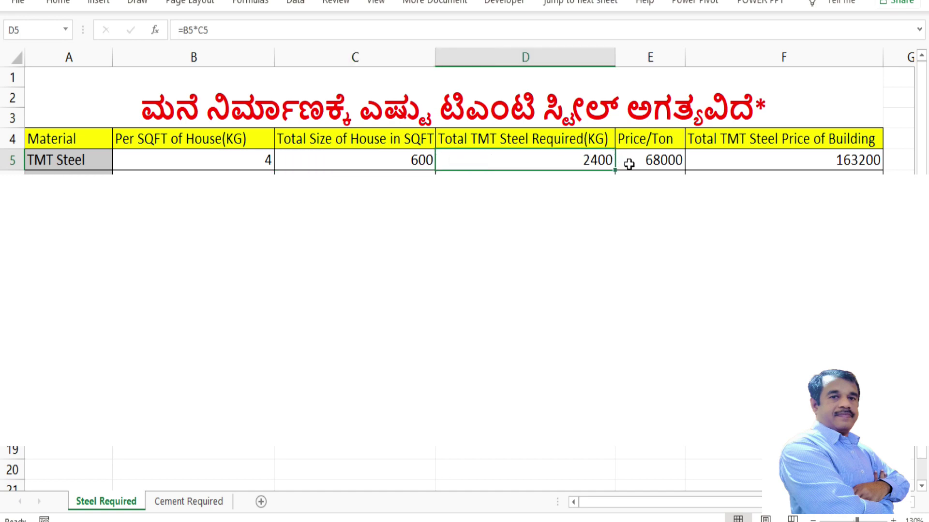
Examine the TMT steel quantity, price per ton and total price formulas for house sizes in rows 5 to 8
click(628, 164)
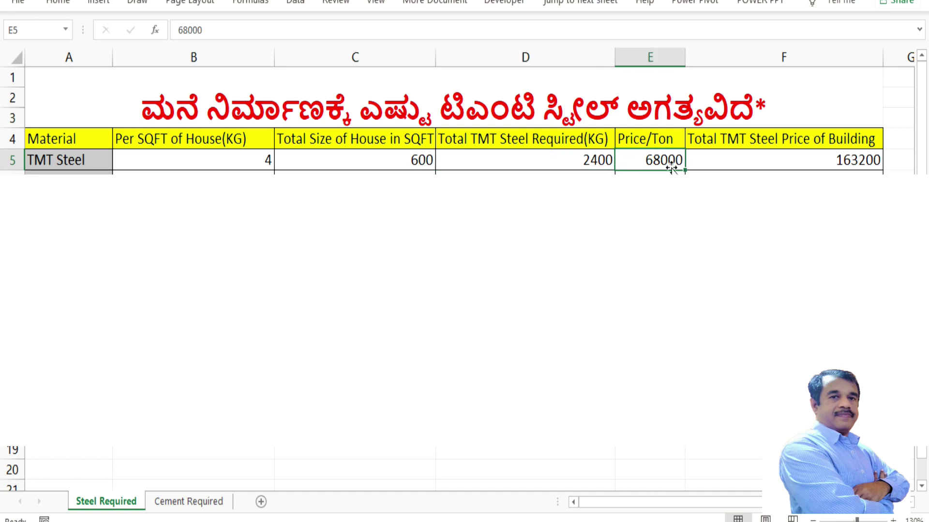
click(709, 165)
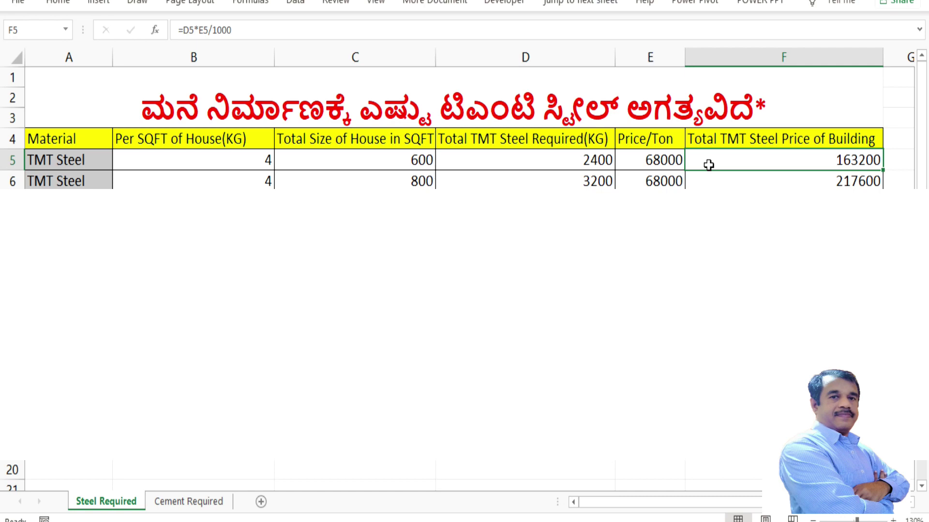
click(404, 184)
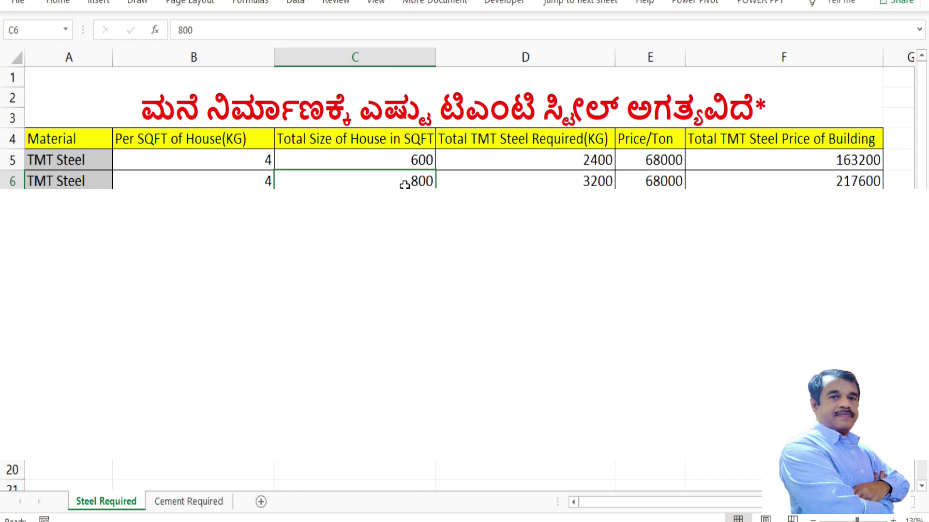
click(503, 187)
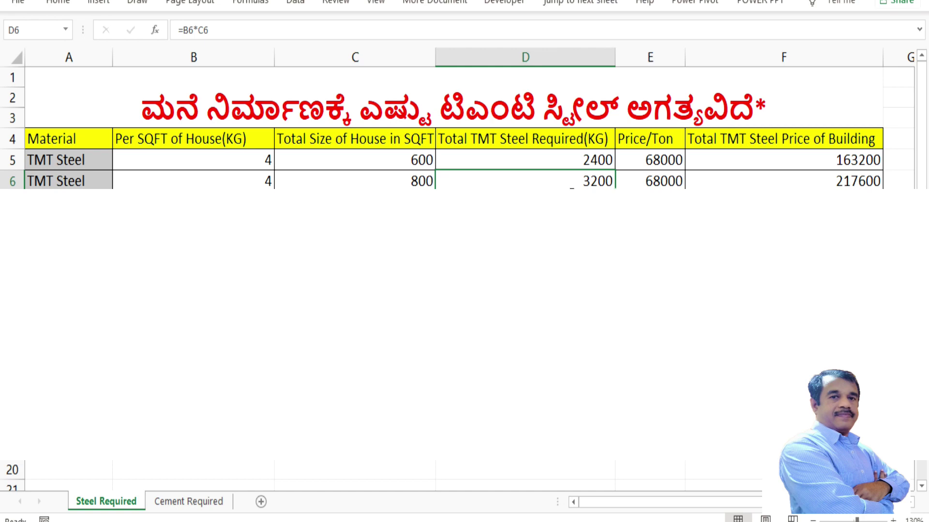
click(717, 184)
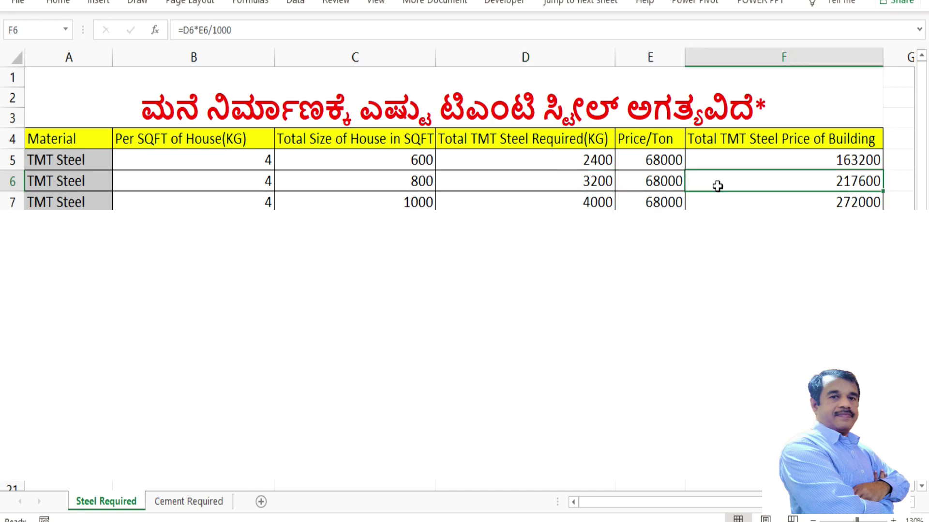
click(424, 205)
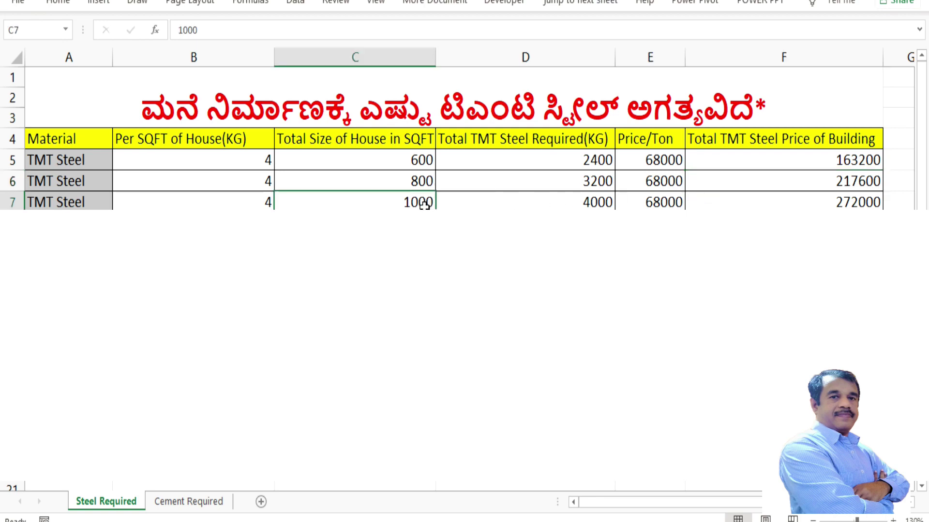
click(544, 206)
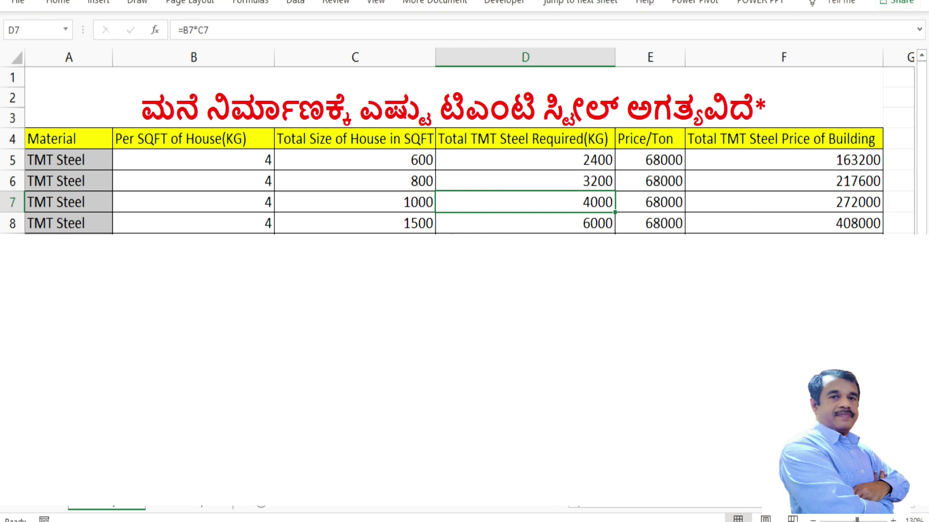
click(429, 226)
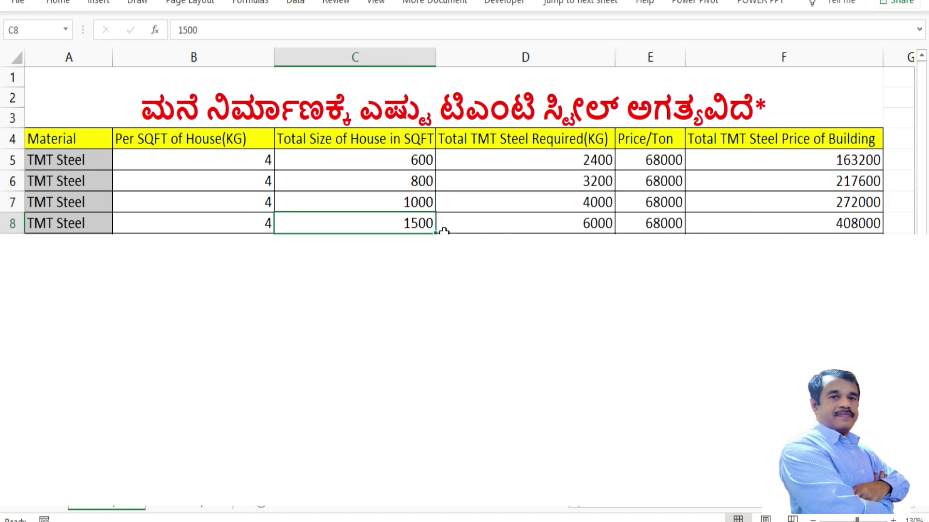
click(495, 229)
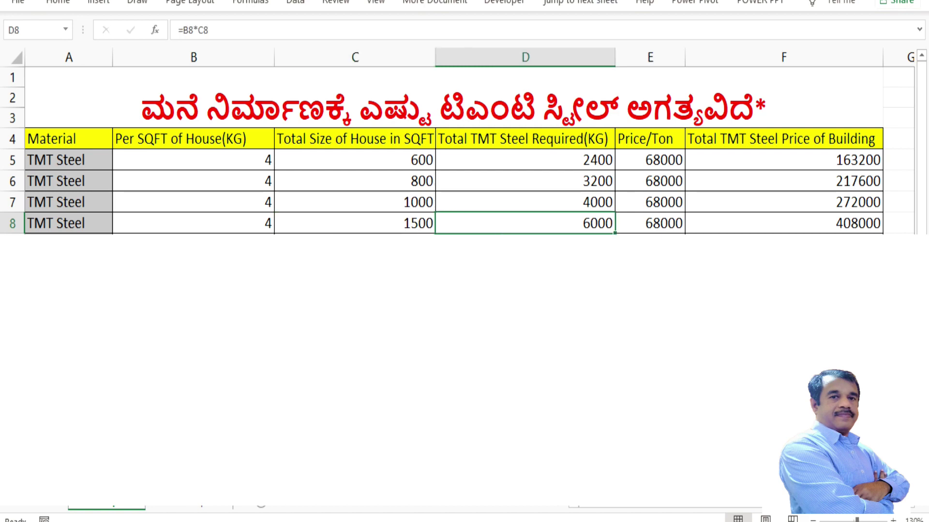
click(714, 225)
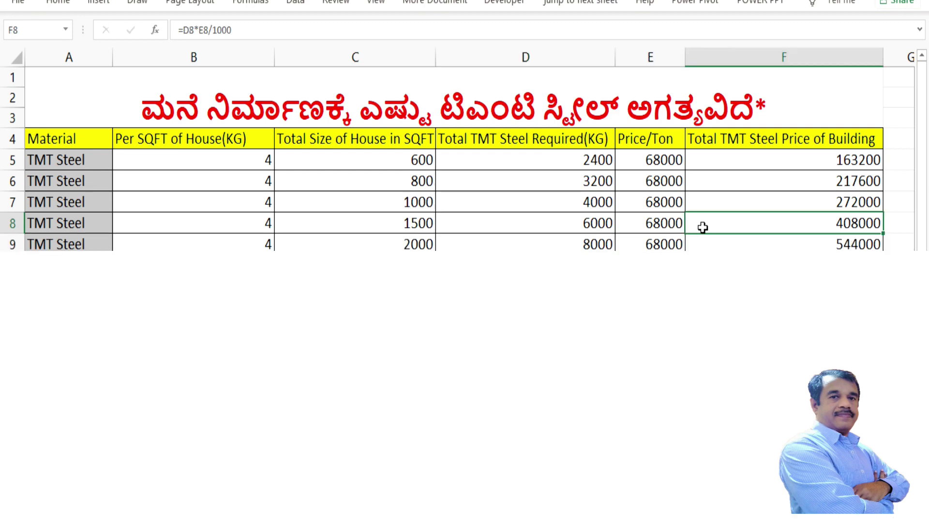
Review the house size, required TMT steel and total price in rows 9 to 11, then highlight the whole steel table
click(429, 243)
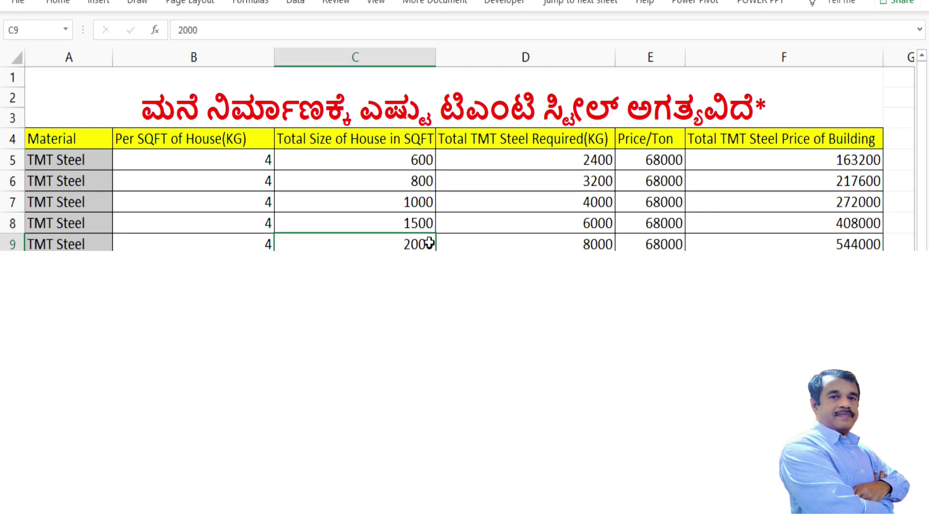
click(512, 240)
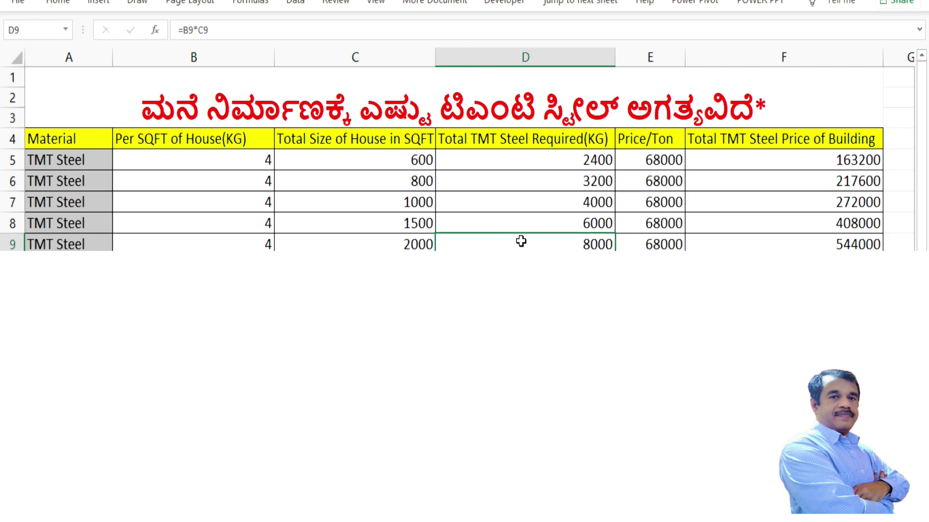
click(720, 248)
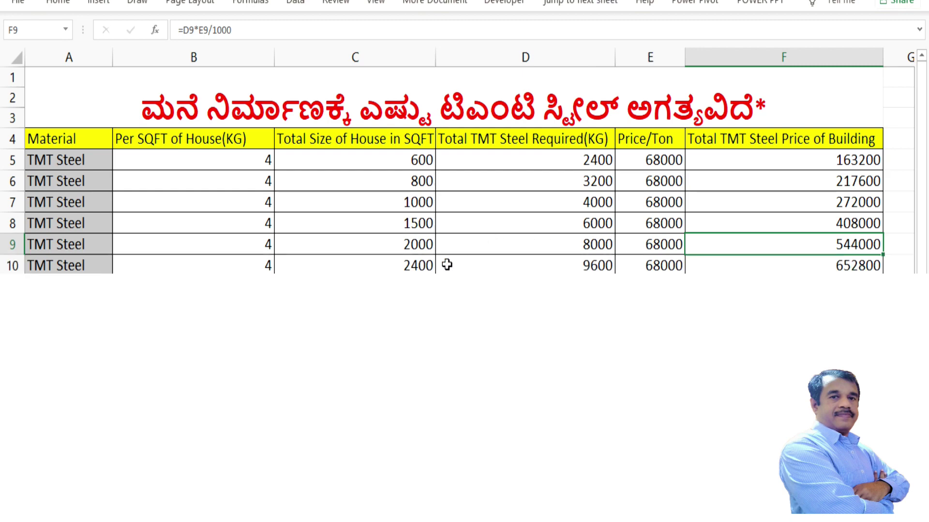
click(431, 267)
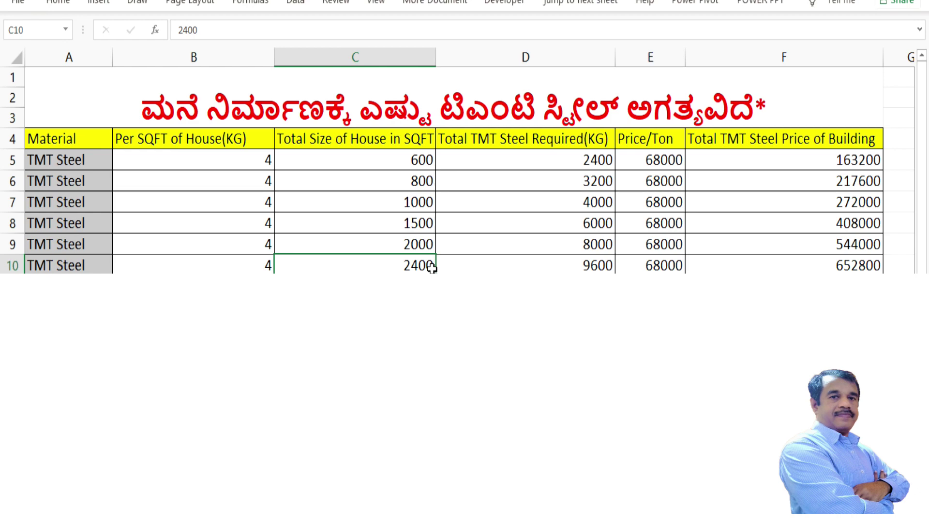
click(513, 268)
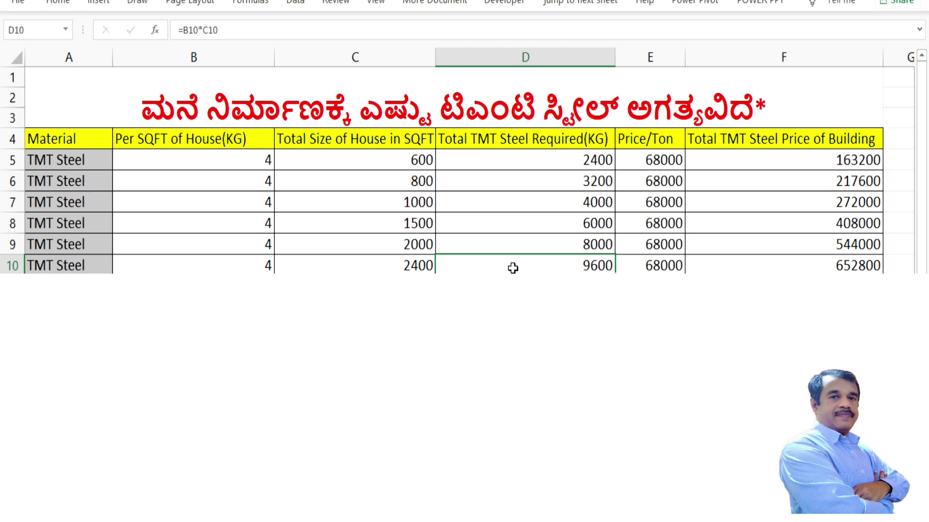
click(746, 269)
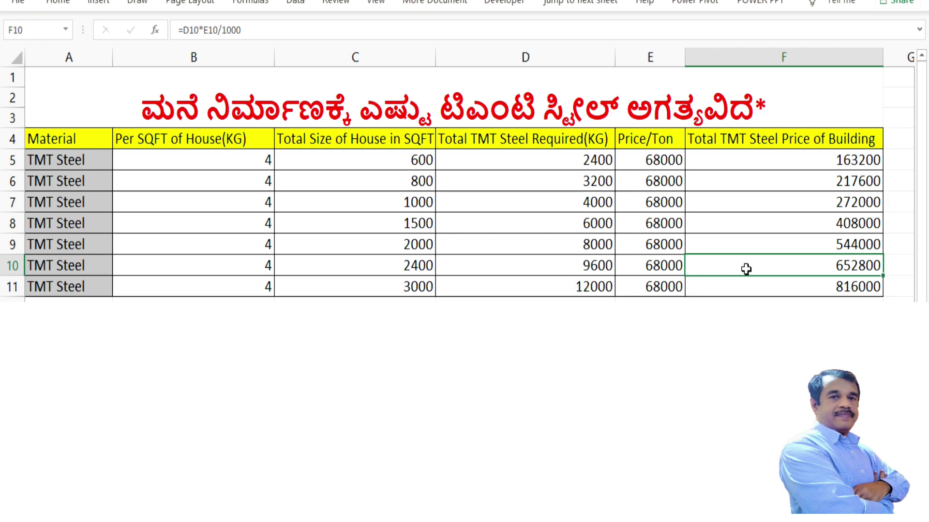
click(422, 281)
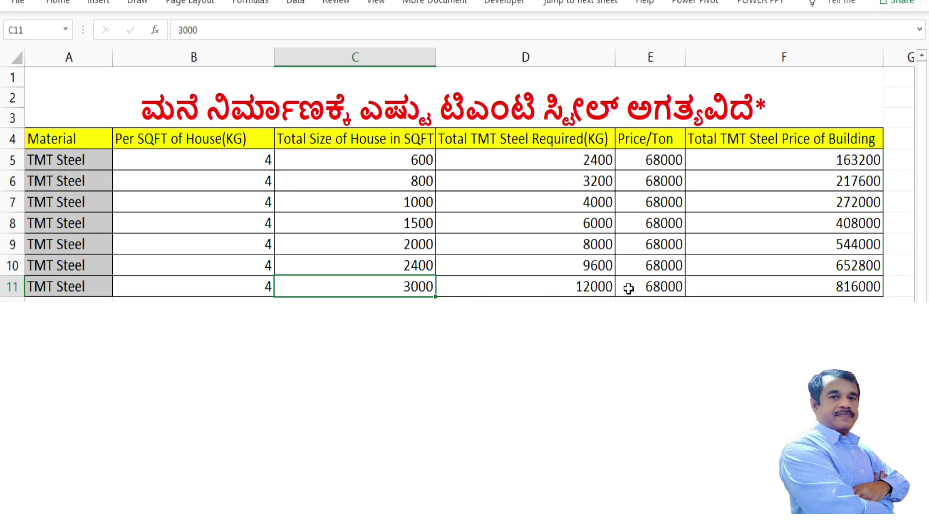
click(611, 287)
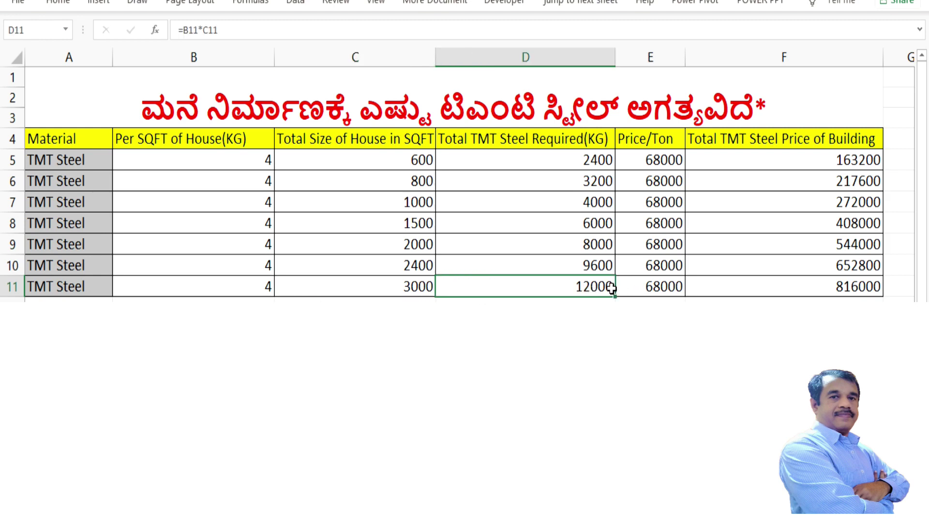
click(804, 288)
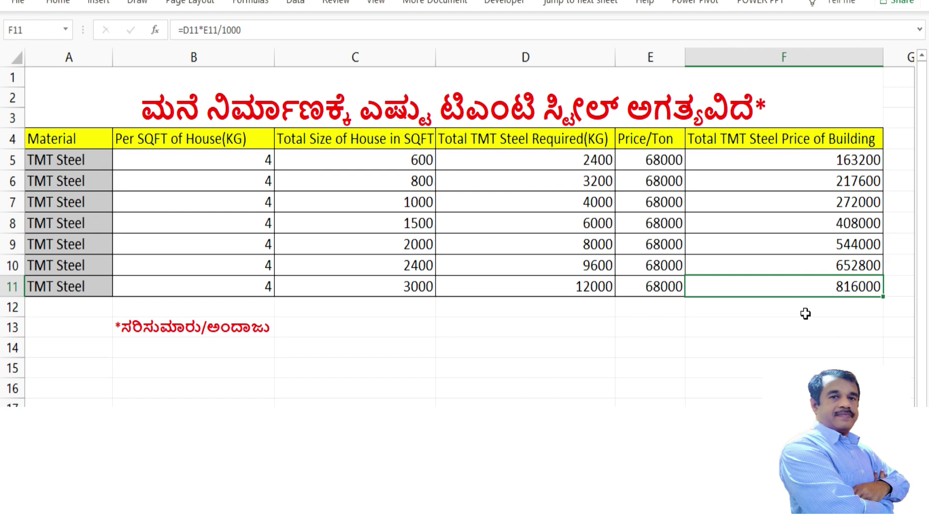
drag(80, 144, 817, 297)
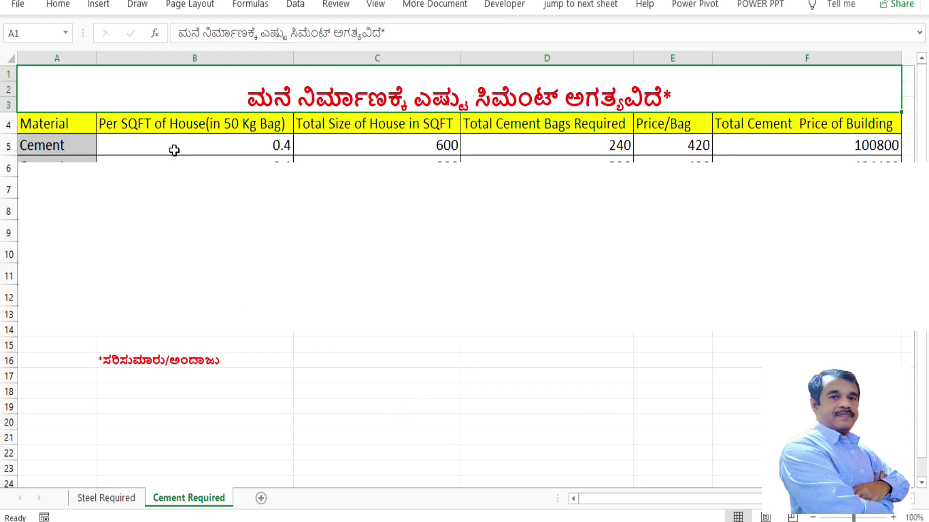
On the Cement Required sheet, examine the per-SQFT rate, house size, bags required and price cells in rows 5 and 6
click(174, 150)
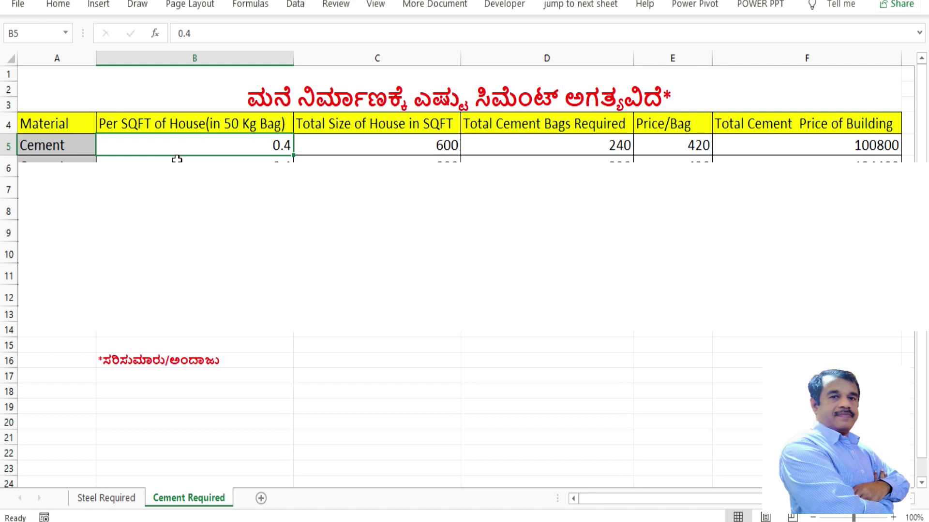
click(361, 149)
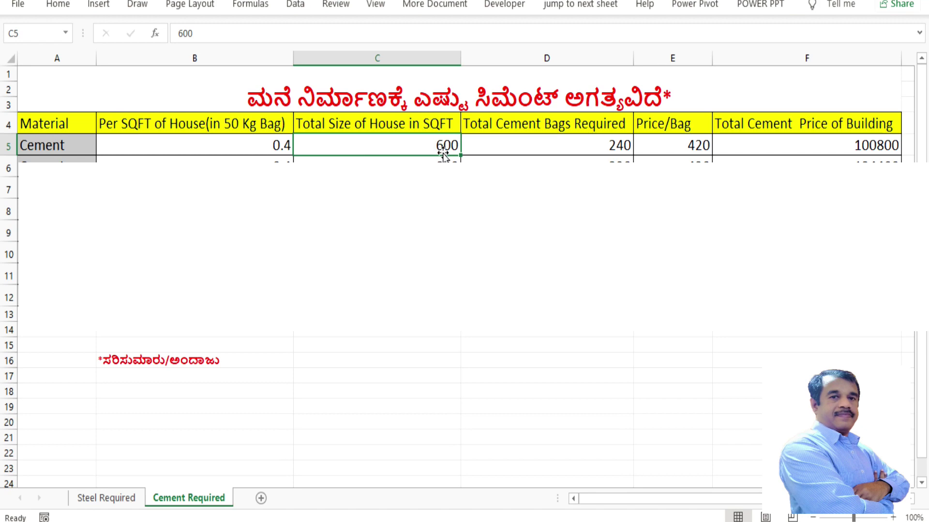
click(501, 152)
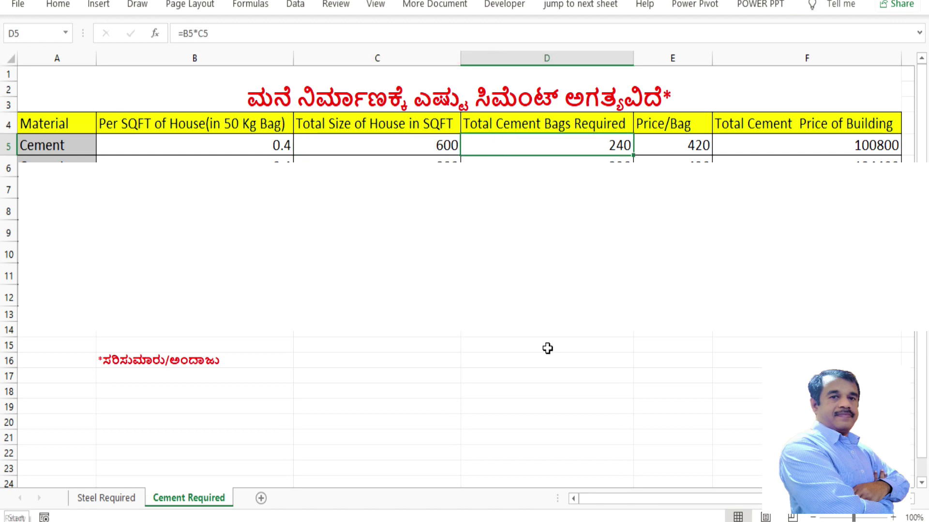
click(680, 153)
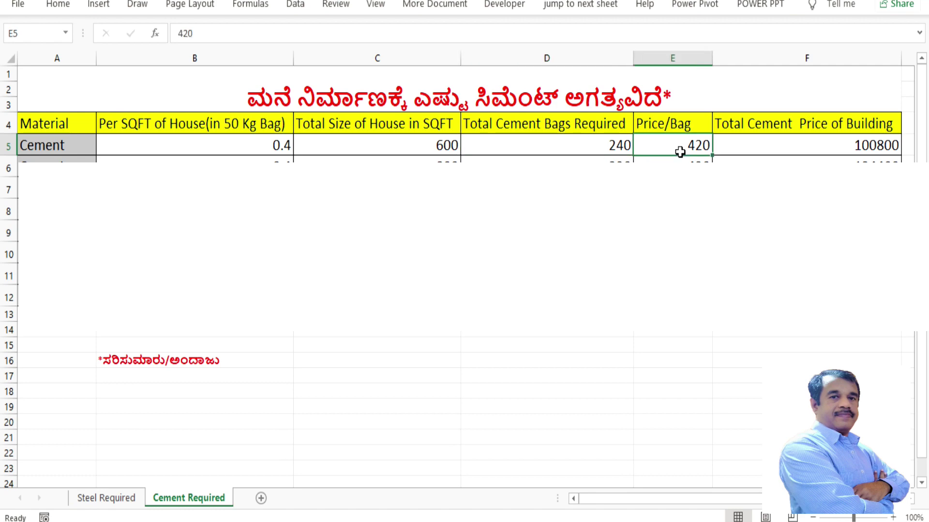
click(785, 152)
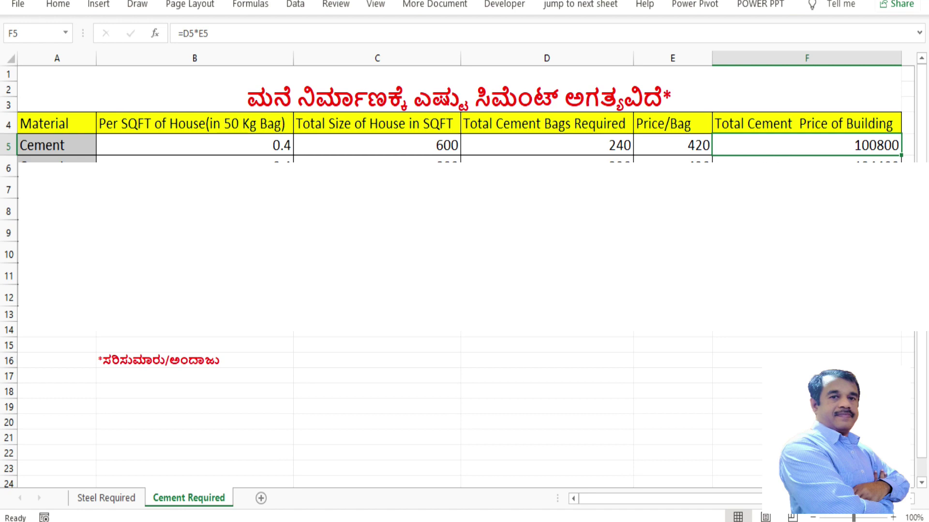
click(377, 160)
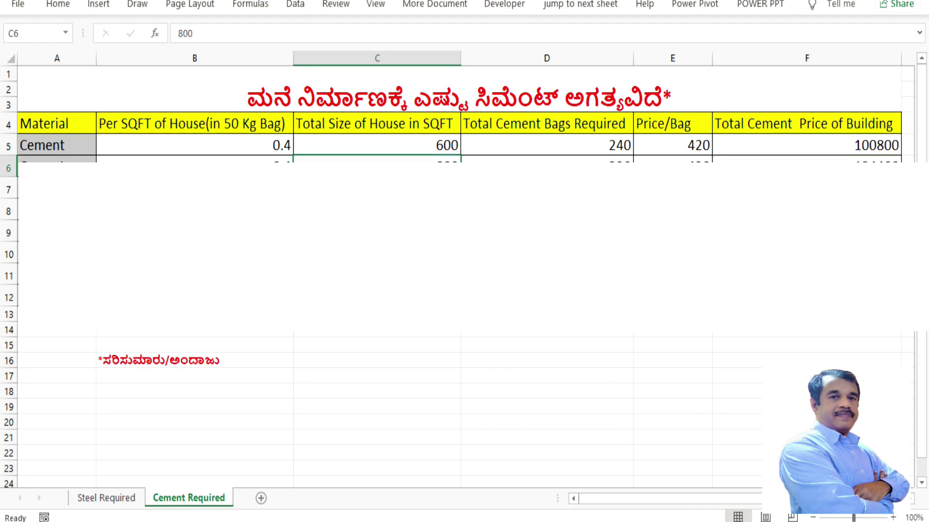
click(526, 174)
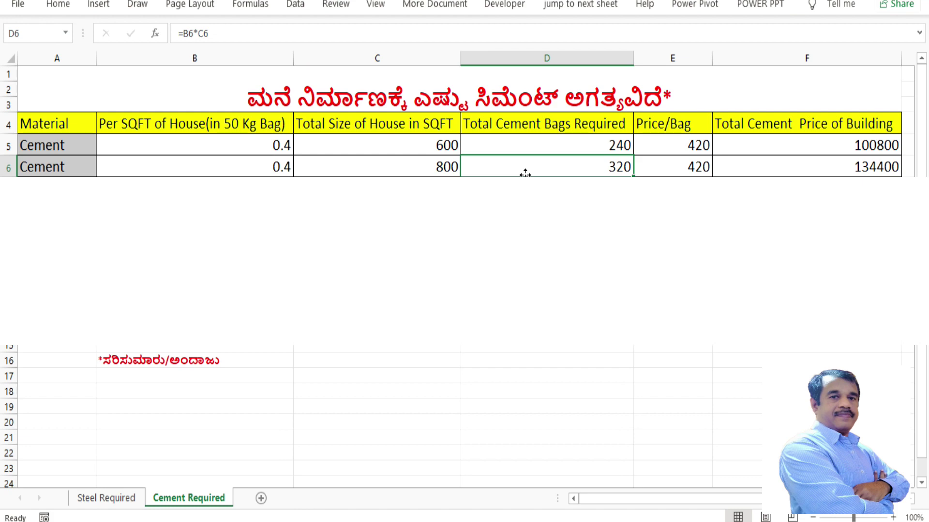
click(750, 163)
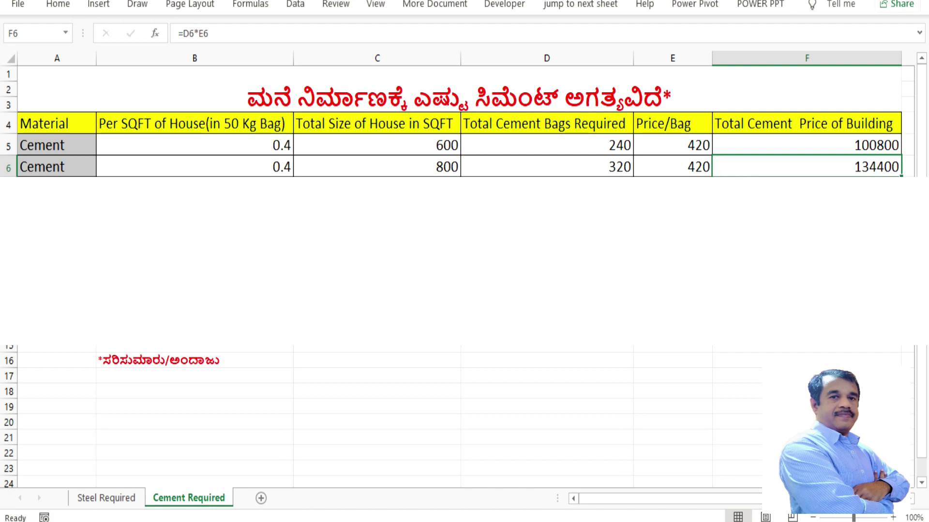
Examine the house size, cement bags required and total cement price cells in rows 7 to 9
click(377, 188)
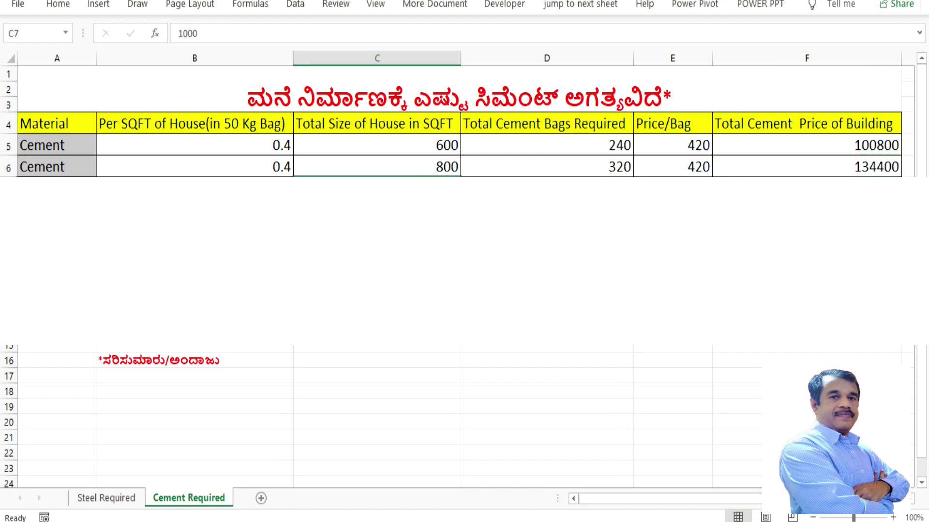
click(587, 186)
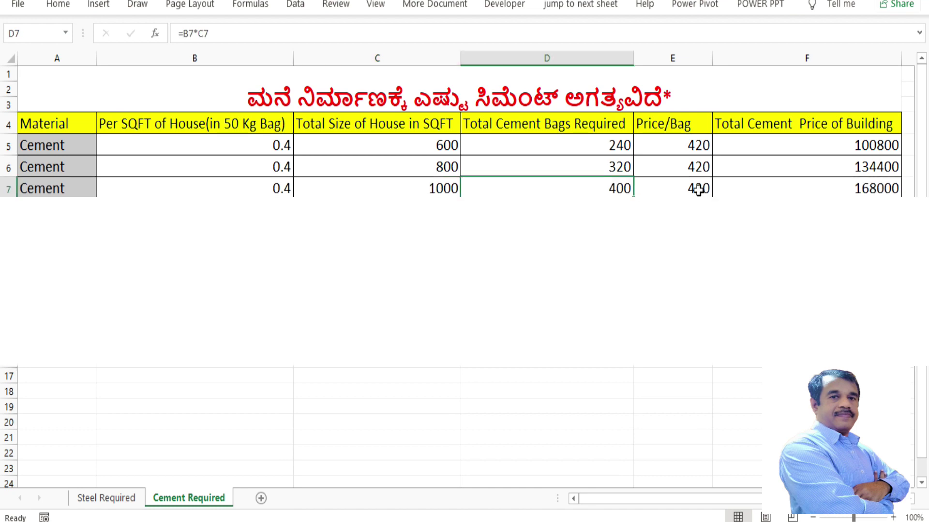
click(740, 192)
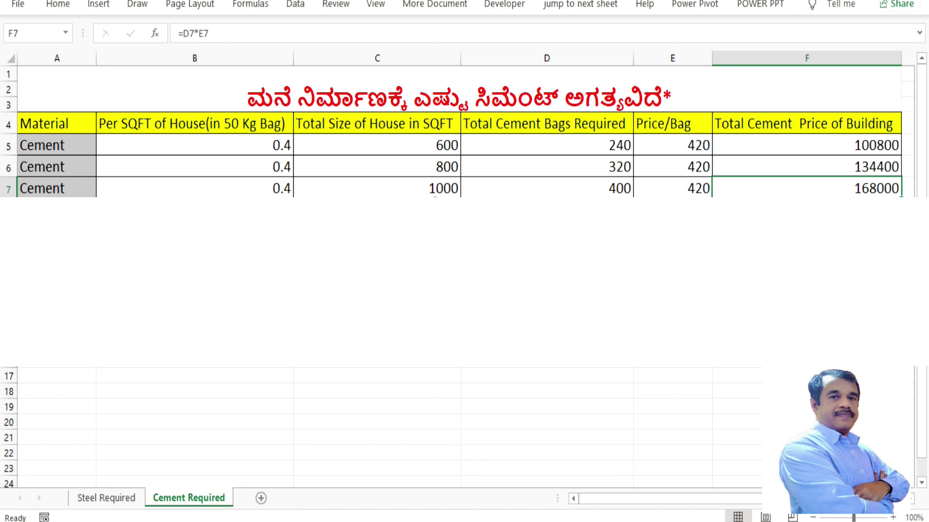
click(376, 208)
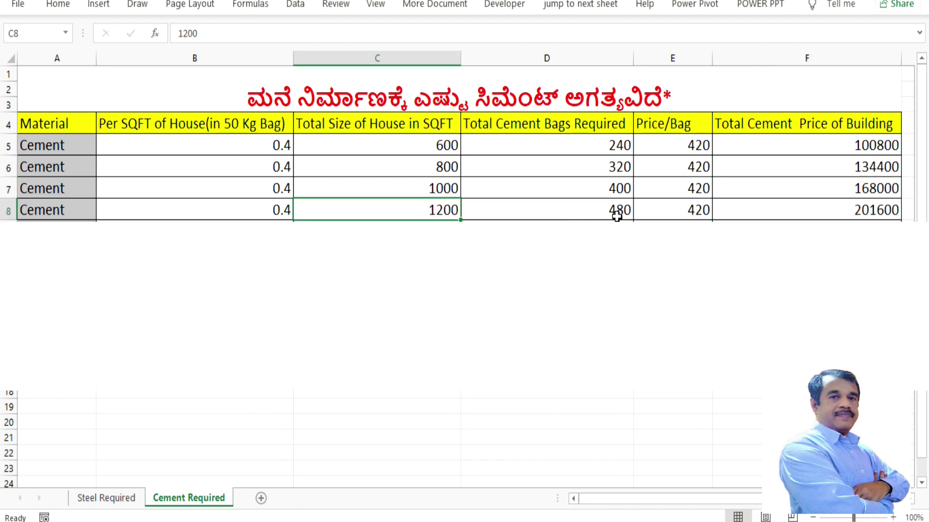
click(616, 216)
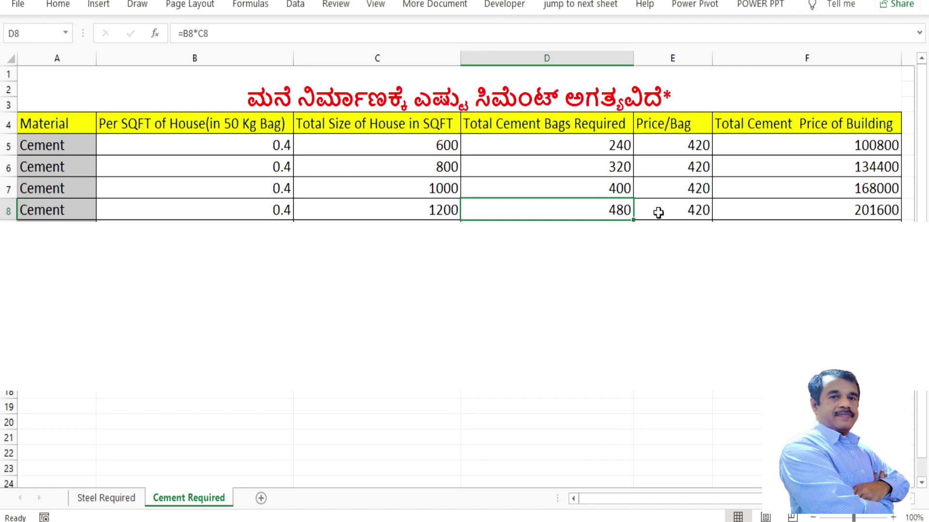
click(766, 214)
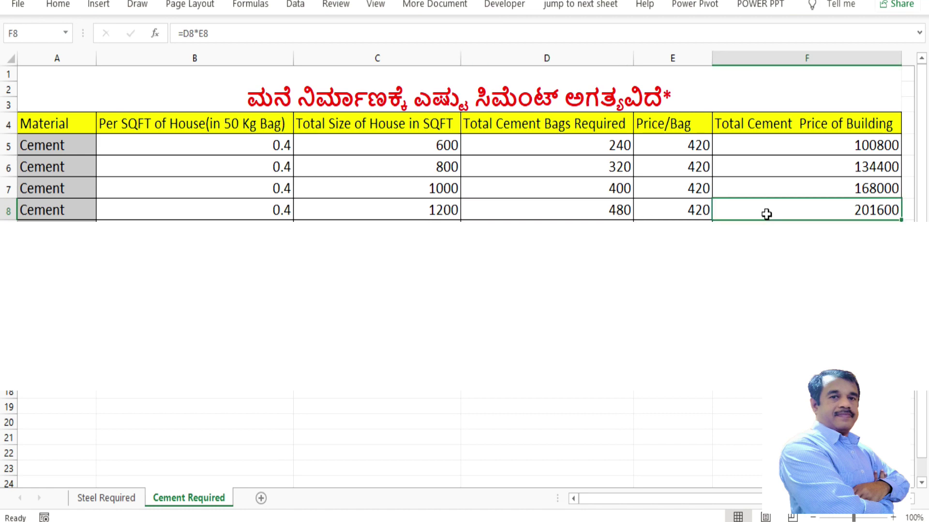
click(377, 231)
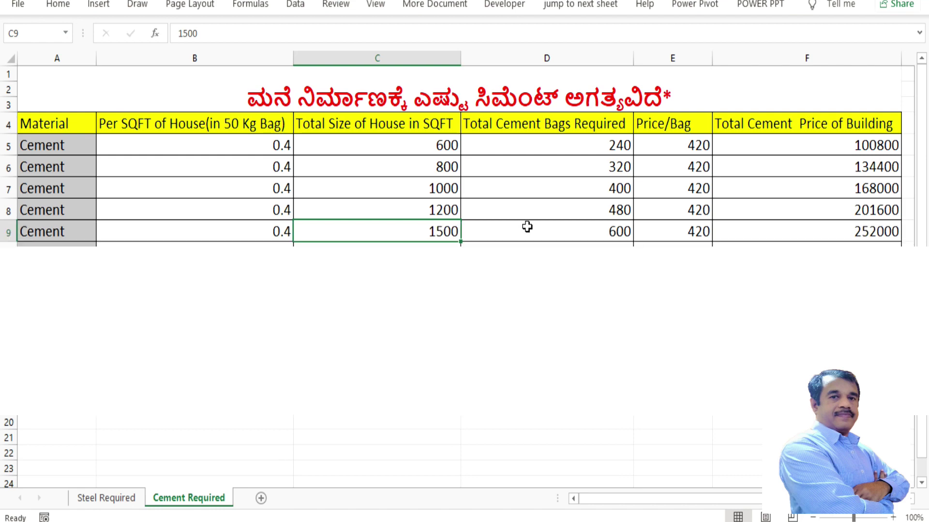
click(588, 231)
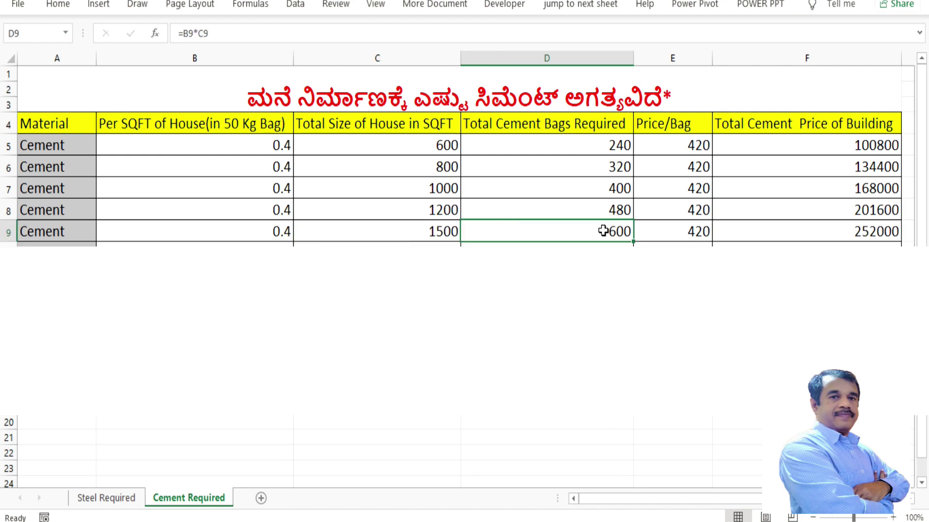
click(740, 240)
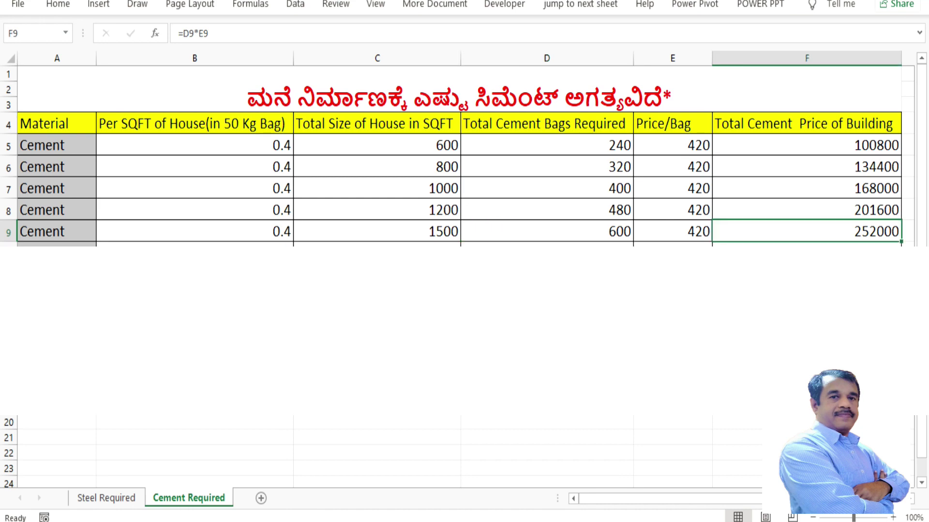
Examine the house size, cement bags required and total price cells in rows 10 to 12, then highlight the house sizes in C5:C12
click(377, 253)
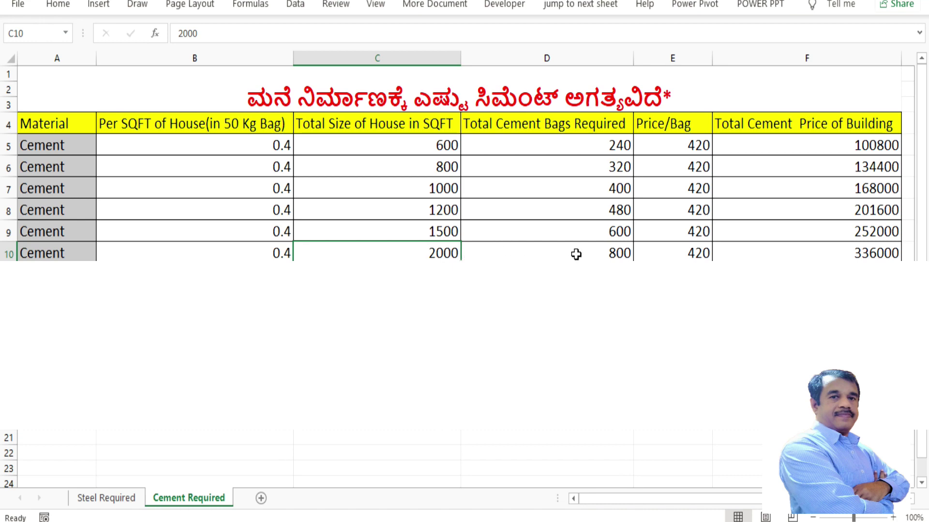
click(575, 254)
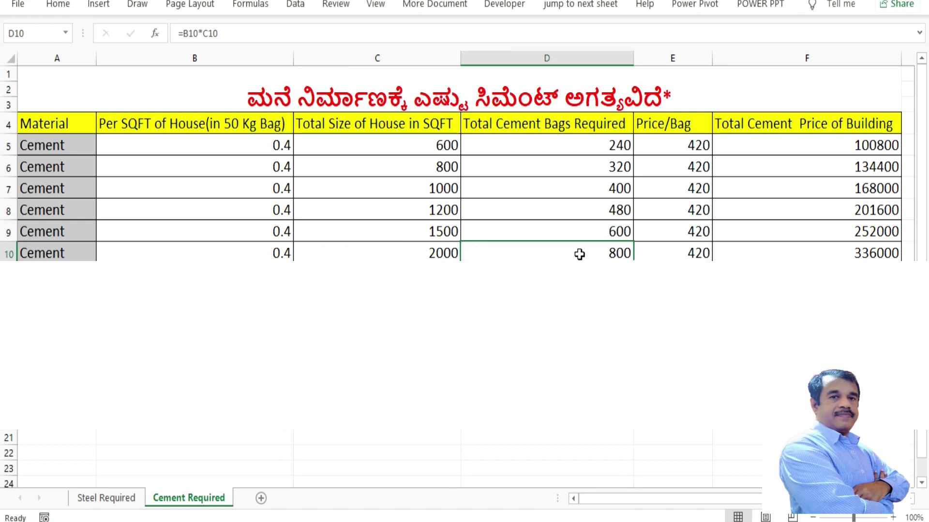
click(722, 255)
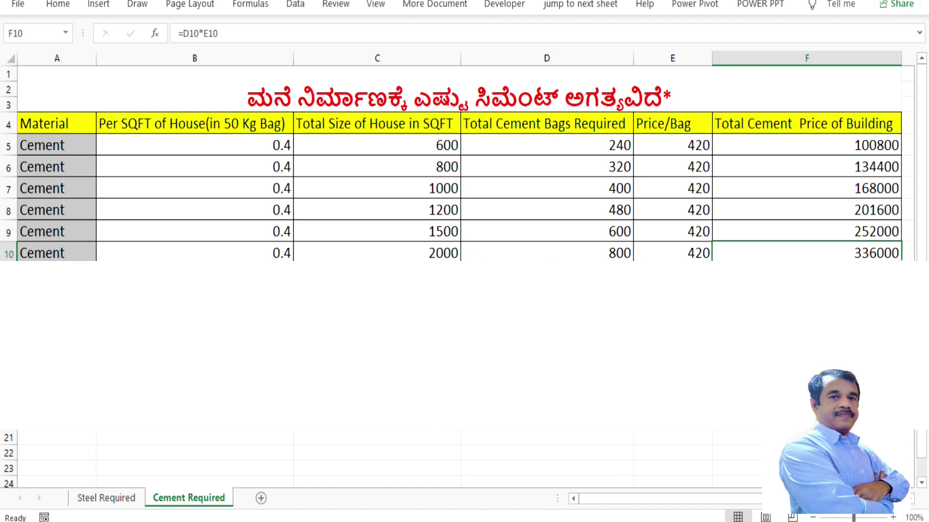
click(378, 274)
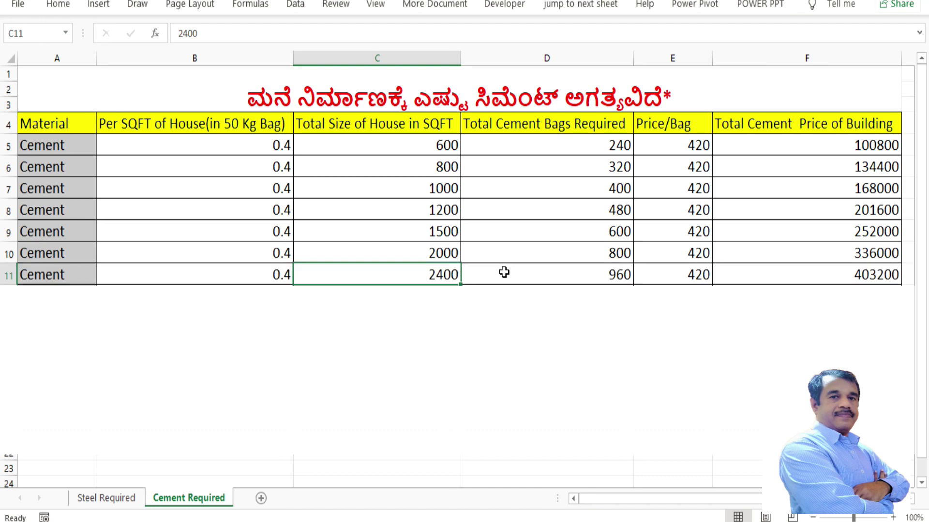
click(576, 282)
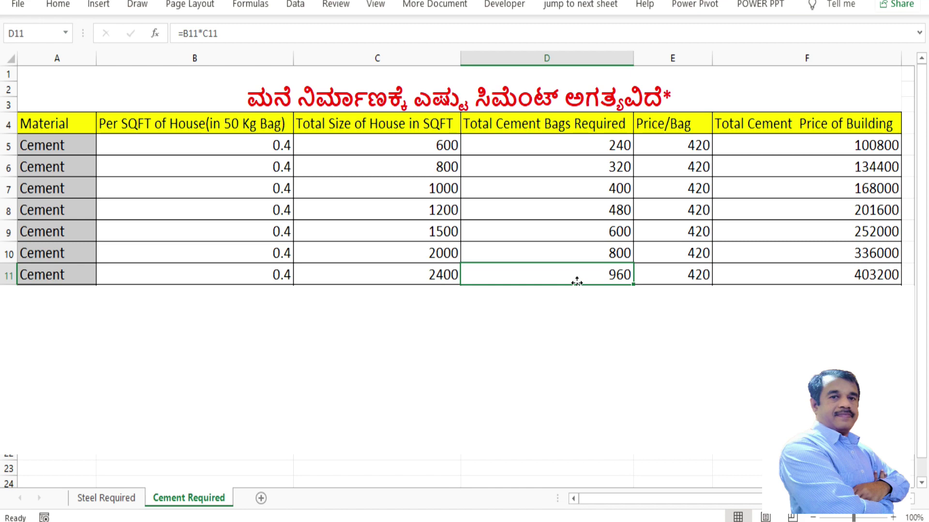
click(744, 278)
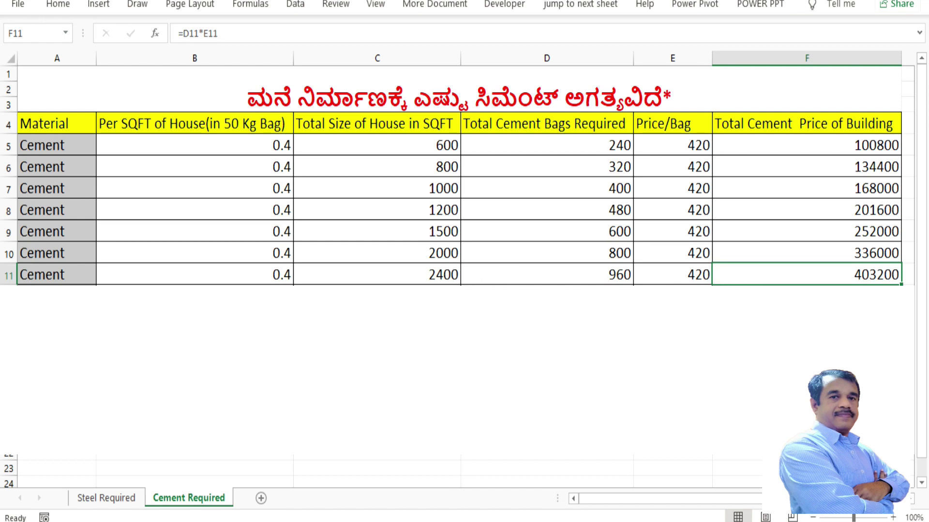
click(449, 293)
click(534, 303)
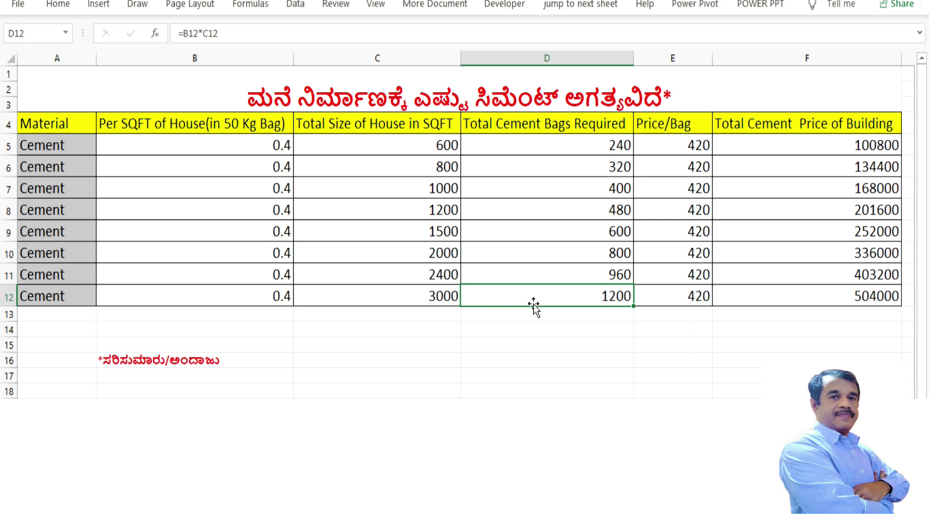
click(721, 302)
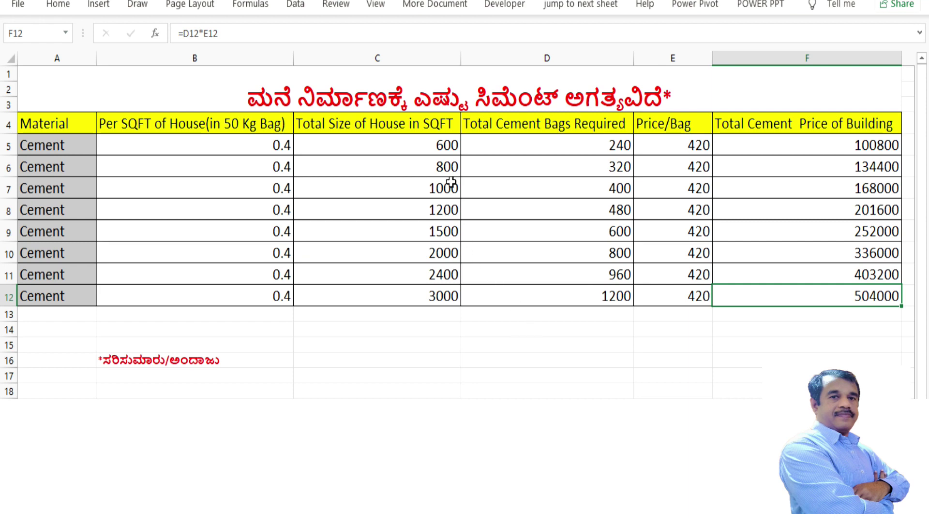
drag(435, 138, 426, 295)
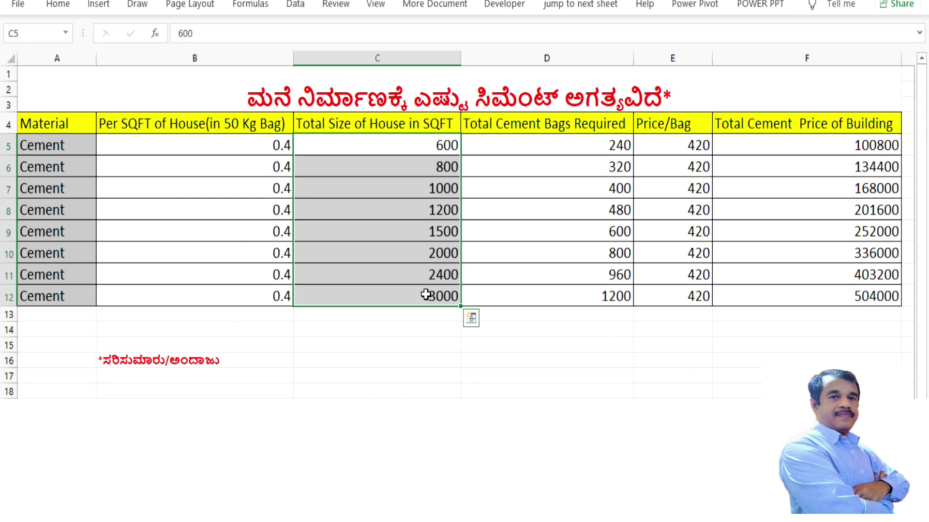
key(Escape)
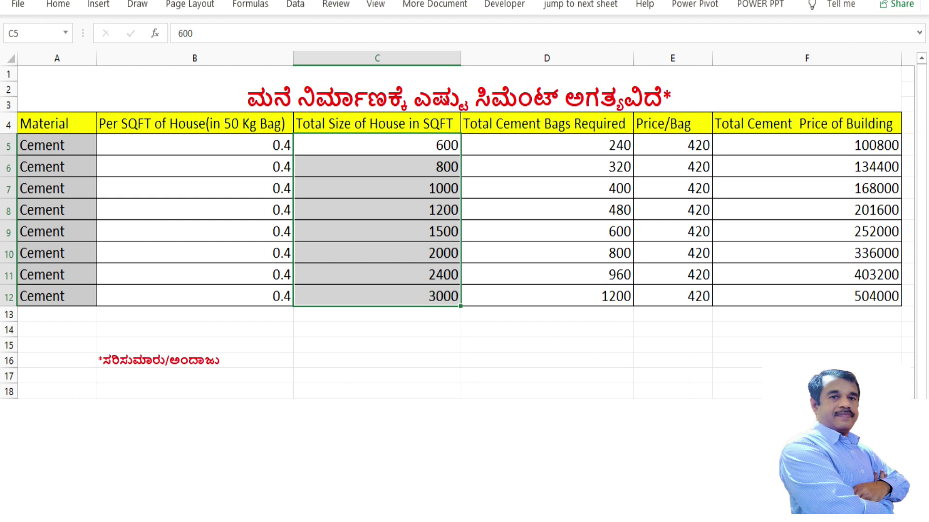